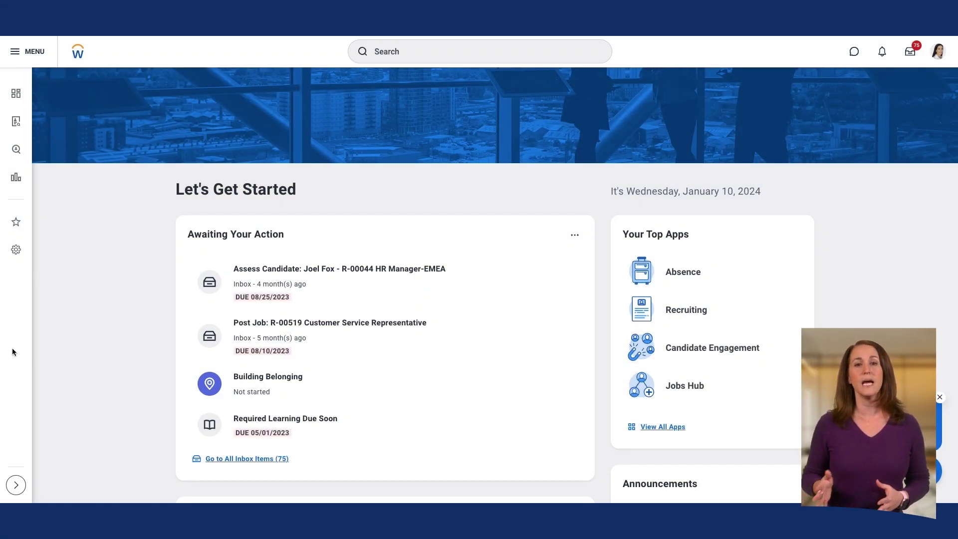
- Start a Create Job Requisition from Favorites for the Property Management - USA Group organization
left_click(17, 224)
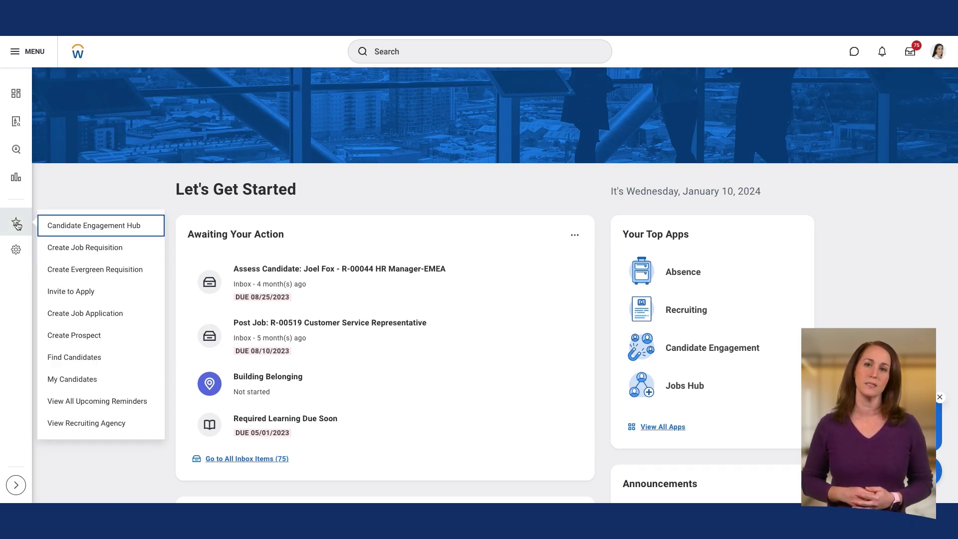
left_click(107, 248)
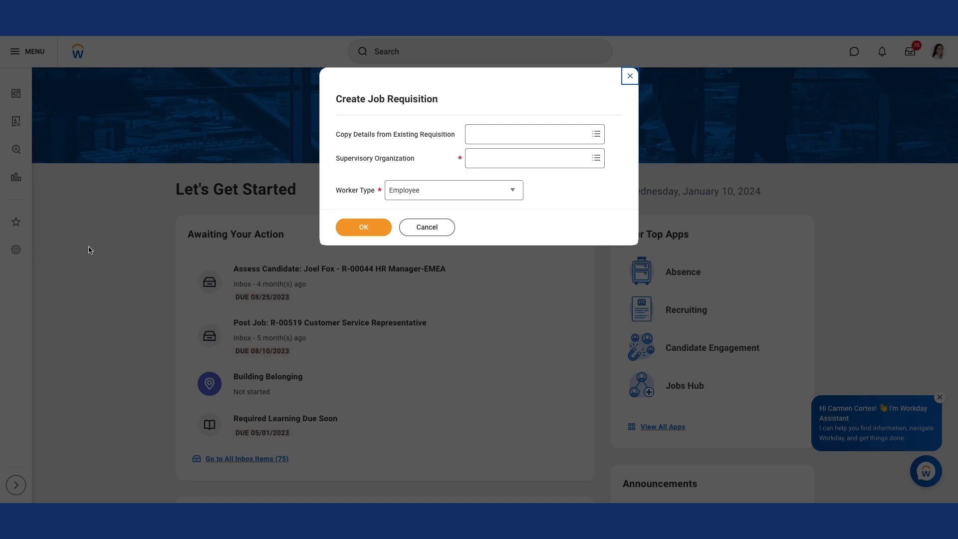
left_click(481, 157)
type("pro man usa group")
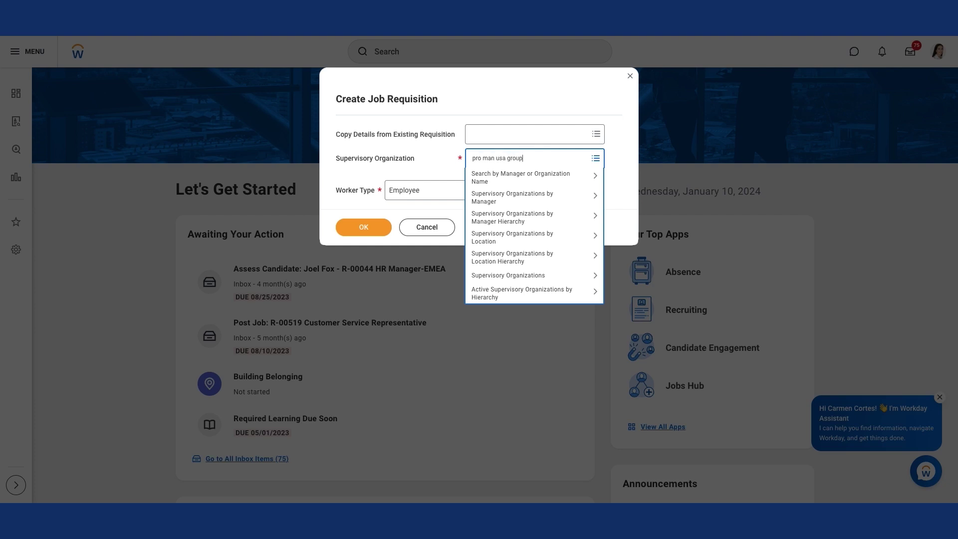
key("Return")
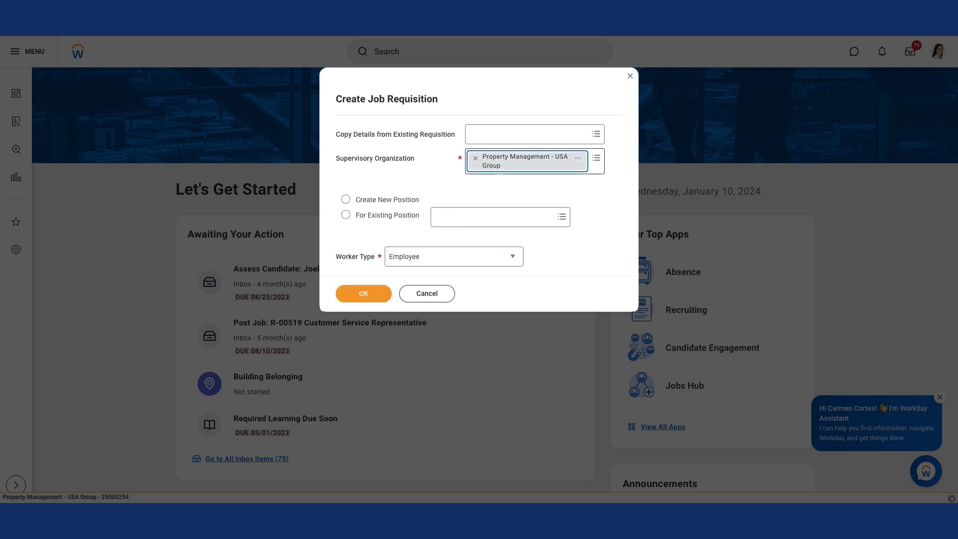
- Base the requisition on the existing Facilities Administrator (Unfilled) position and confirm
left_click(346, 215)
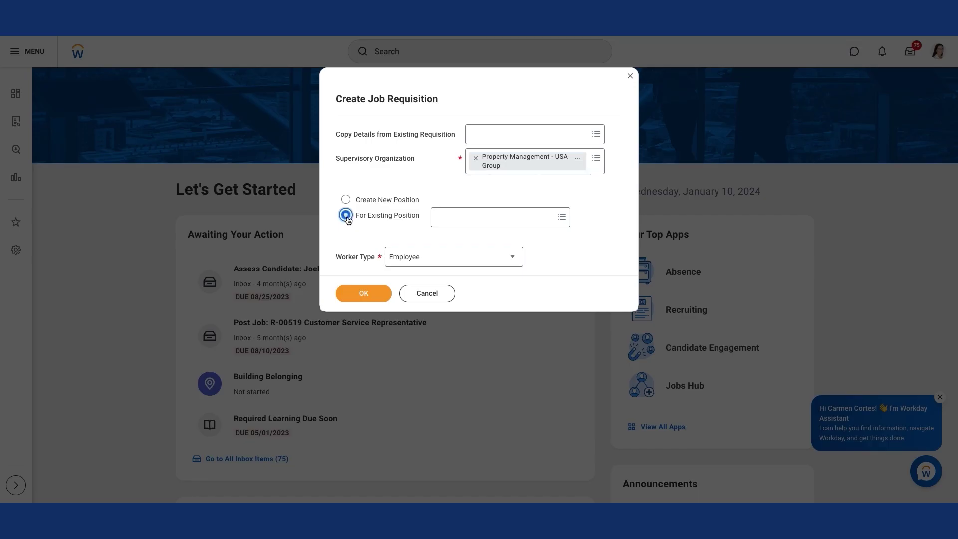
left_click(441, 215)
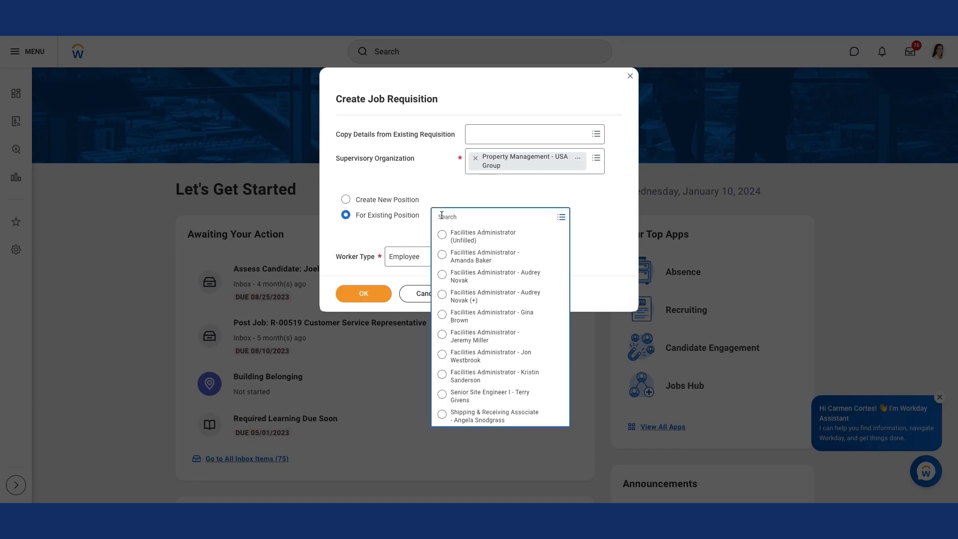
left_click(442, 235)
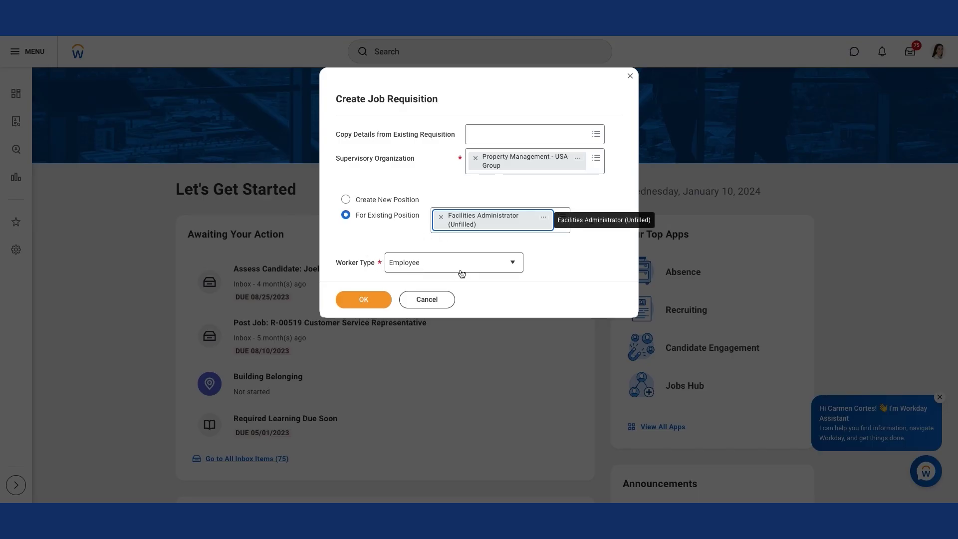
left_click(364, 300)
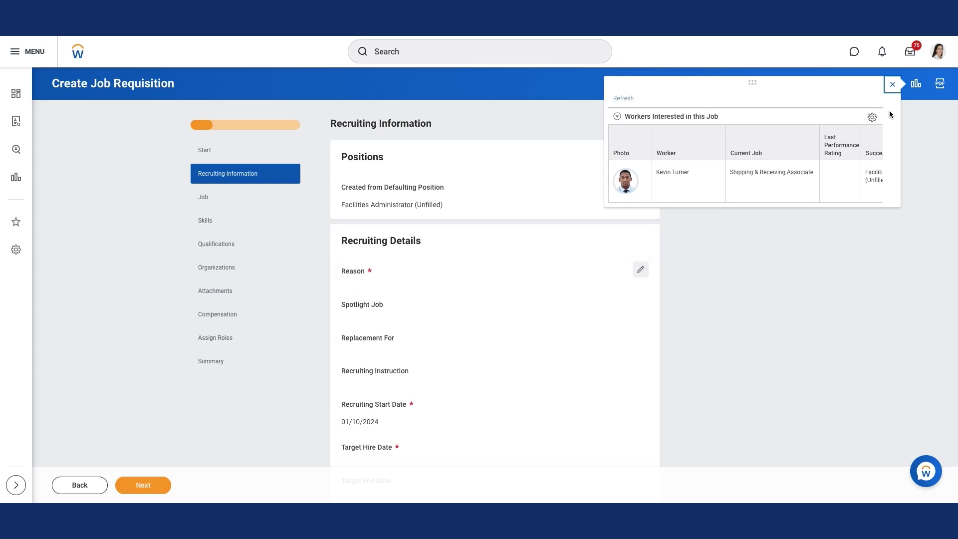
- Set the reason to New Position > Previously approved staff addition and mark it a Spotlight Job
left_click(892, 86)
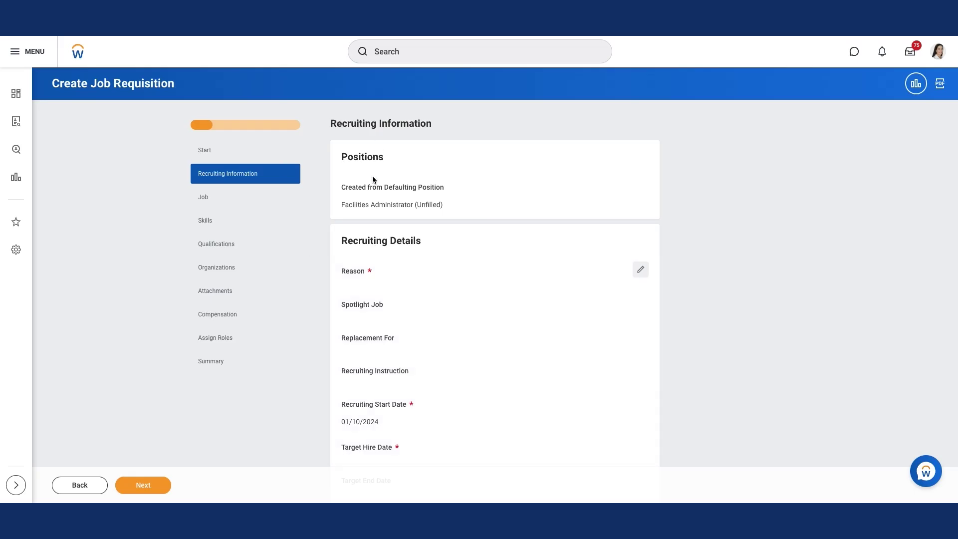
left_click(640, 269)
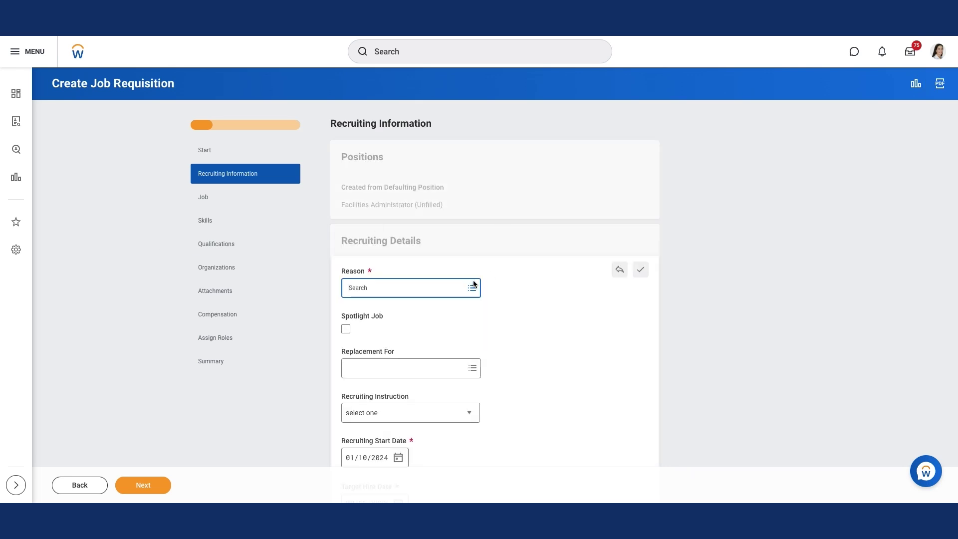
left_click(454, 289)
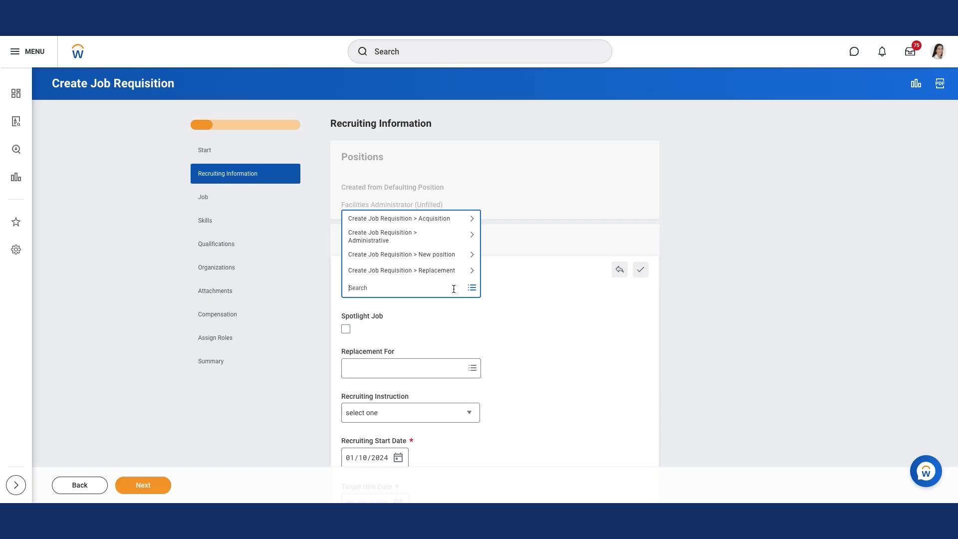
left_click(422, 257)
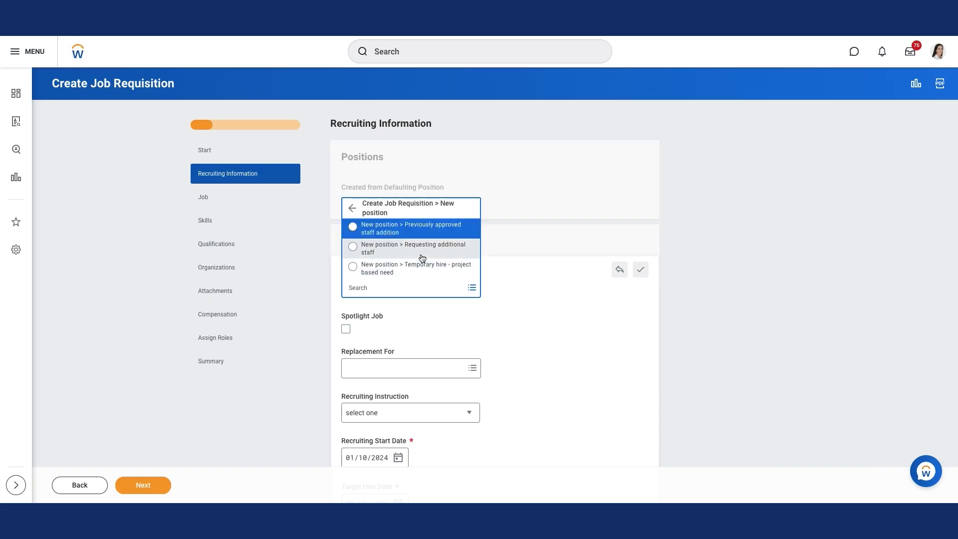
left_click(353, 226)
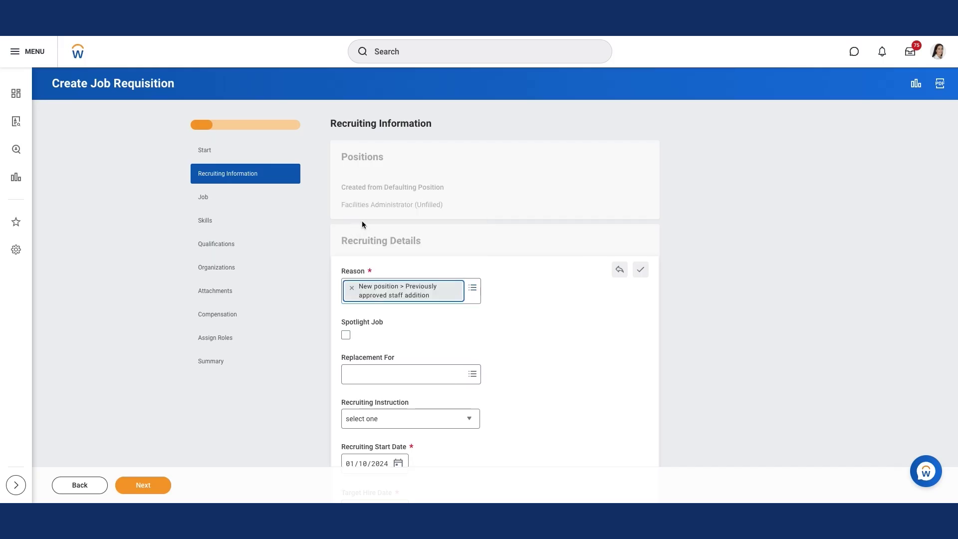
left_click(346, 336)
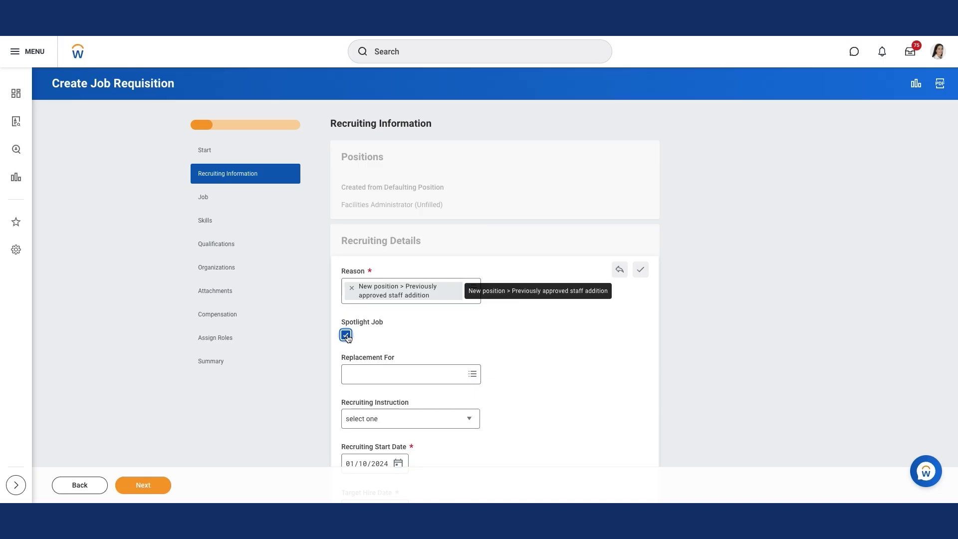
- Post the job internally and externally with a 01/10/2024 target hire date
scroll(568, 396, "down", 3)
left_click(468, 297)
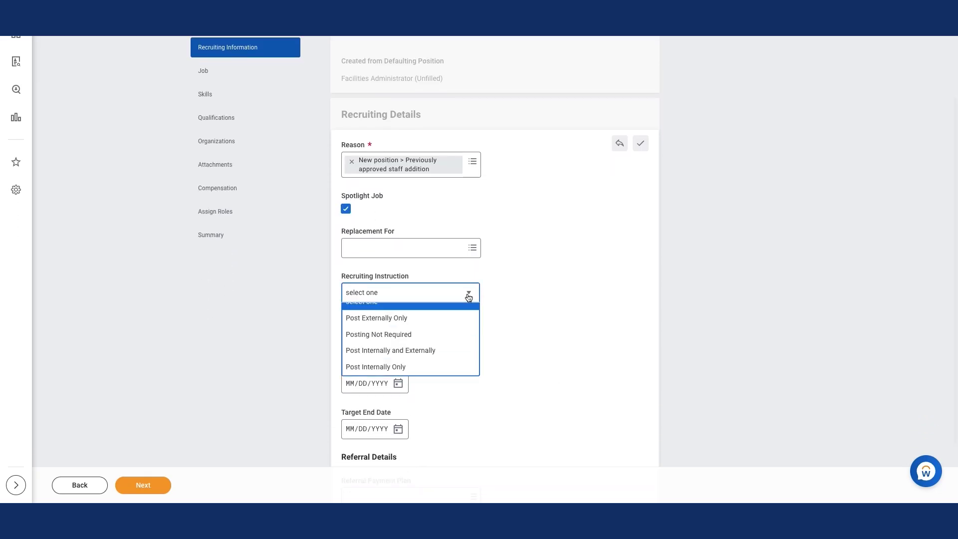
left_click(389, 359)
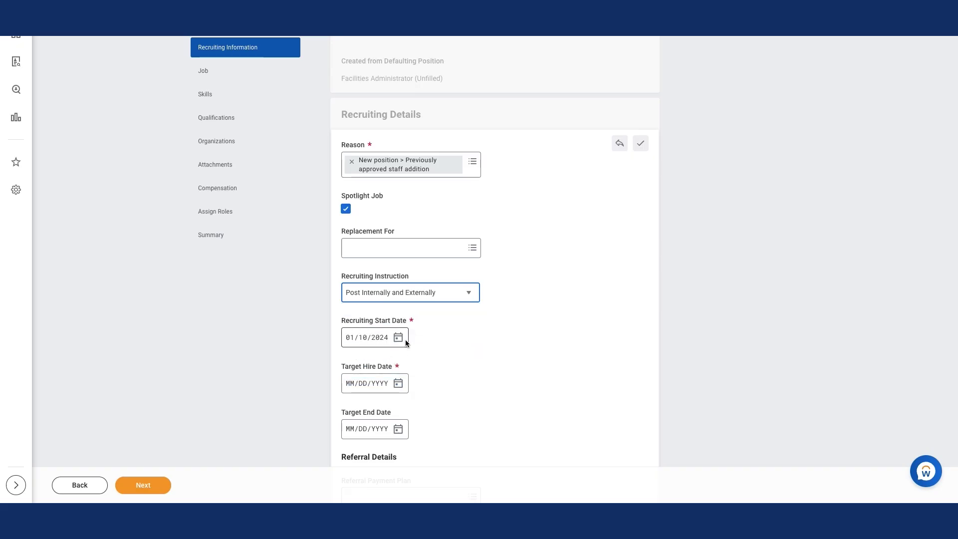
scroll(475, 350, "down", 2)
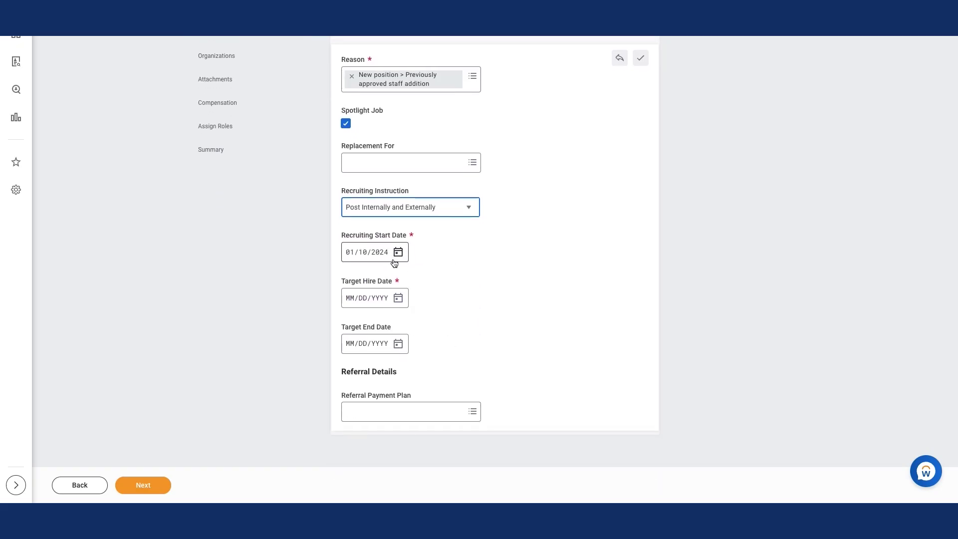
left_click(399, 301)
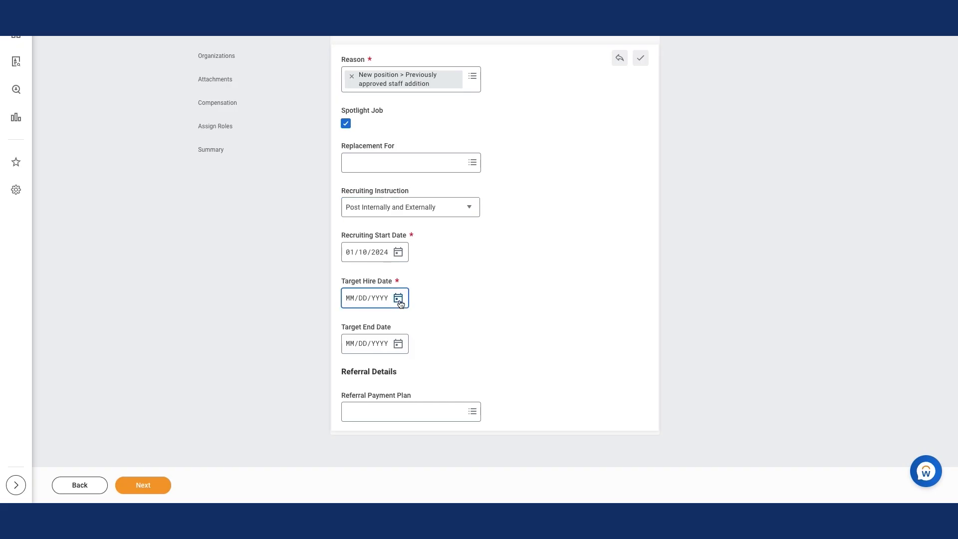
left_click(500, 351)
left_click(140, 491)
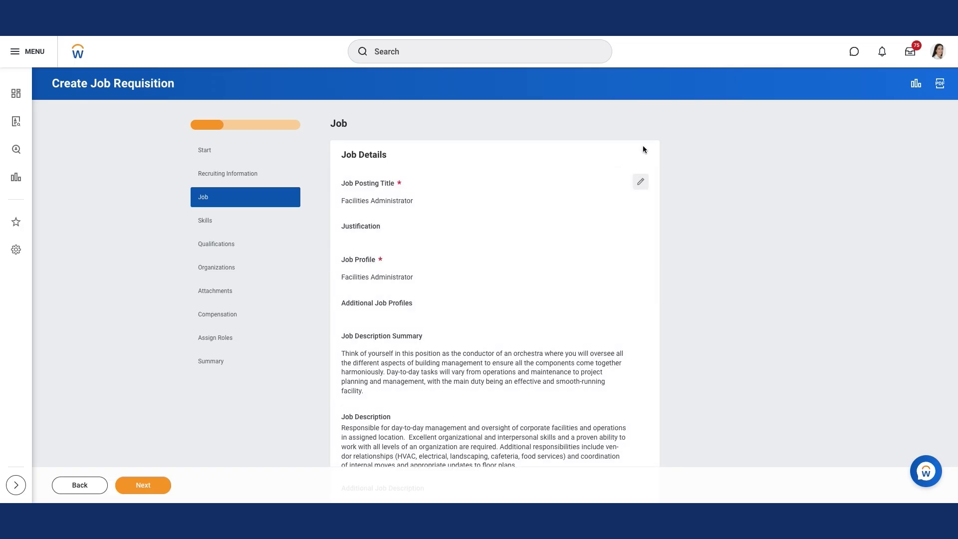
- Retitle the posting 'Senior Facilities Administrator' and set Dallas as the primary location
left_click(641, 183)
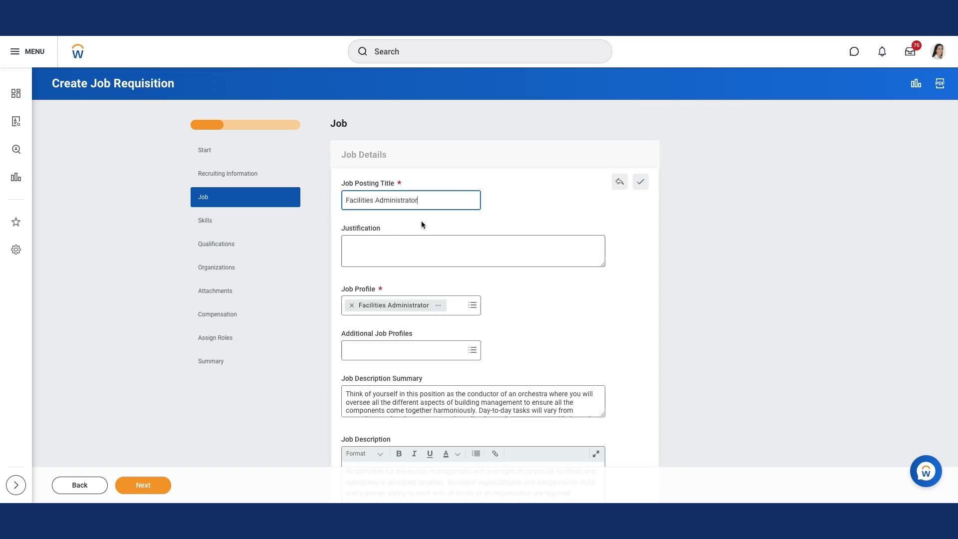
left_click(344, 201)
type("Senior")
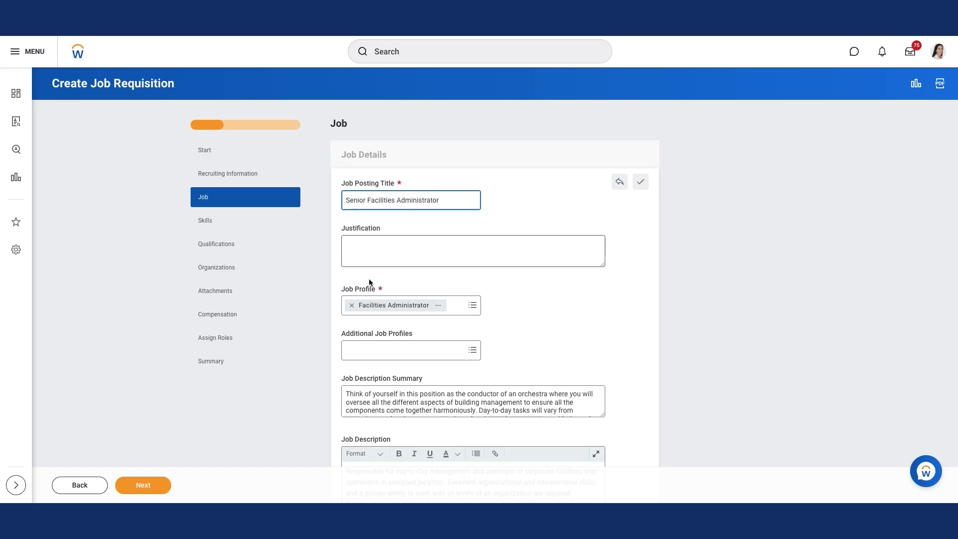
scroll(419, 317, "down", 5)
scroll(418, 319, "down", 3)
left_click(392, 325)
type("dallas")
key("Return")
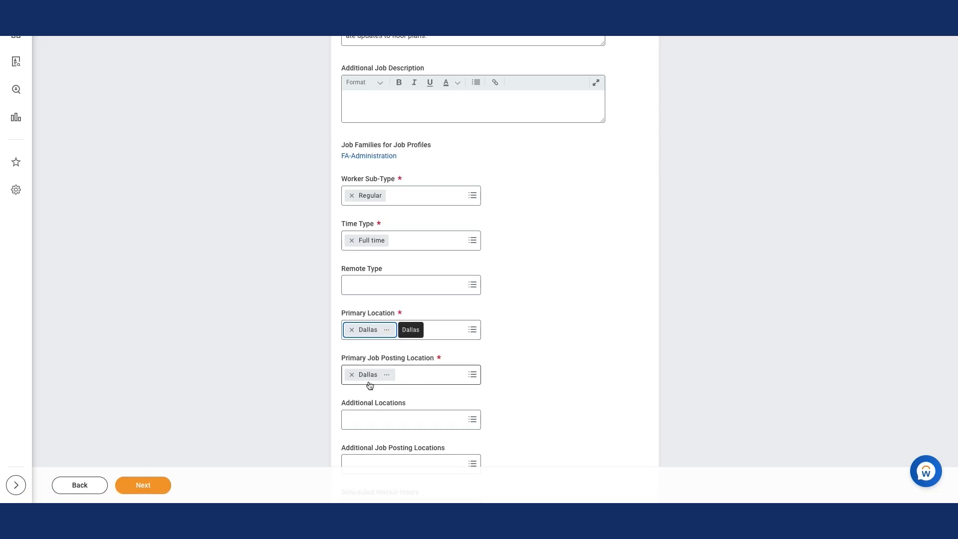
- Add New York and San Francisco as additional locations and save the job details
scroll(367, 385, "down", 1)
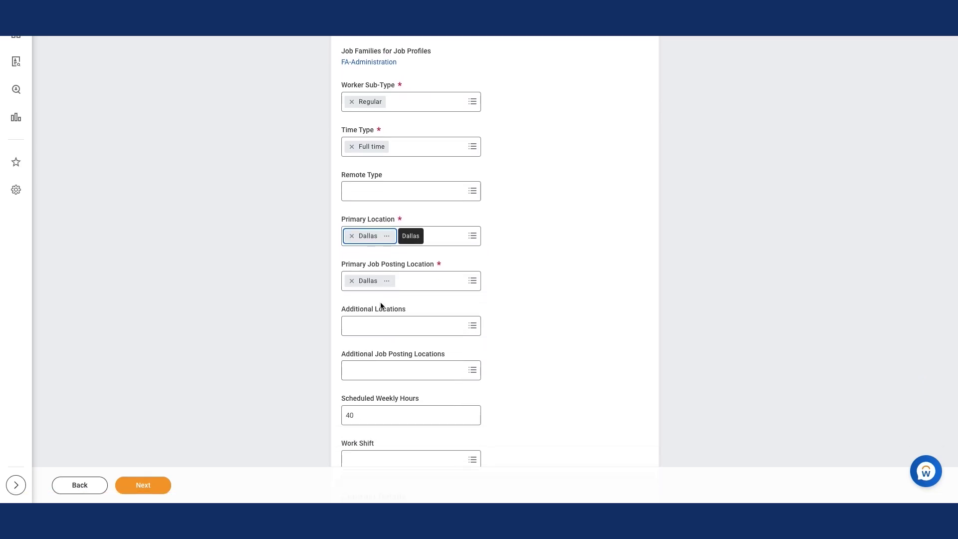
left_click(376, 327)
type("new y")
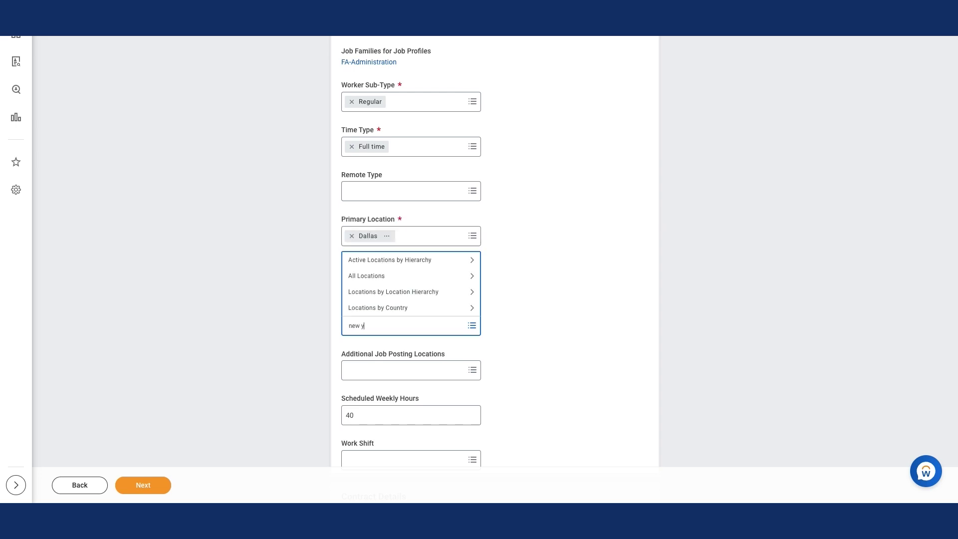
type("ork")
key("Return")
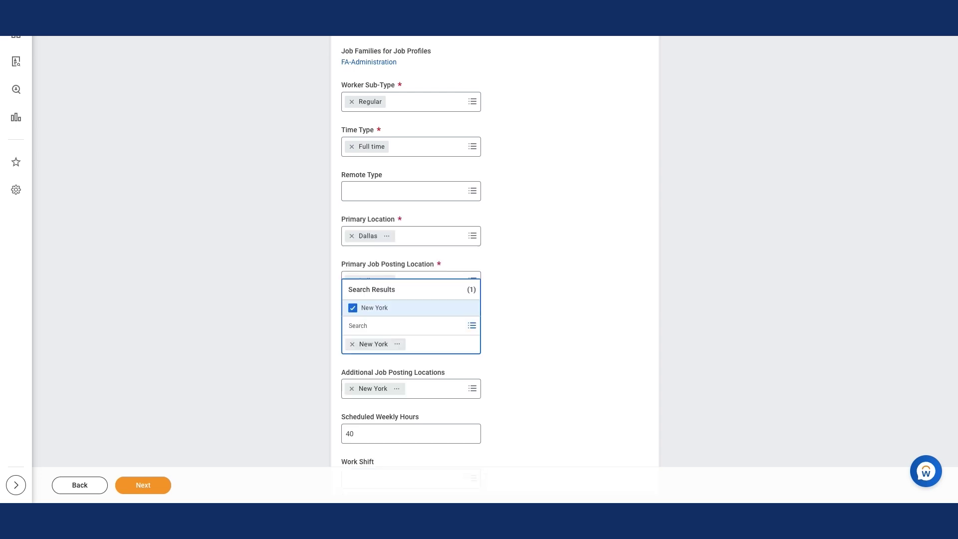
type("san fran")
key("Return")
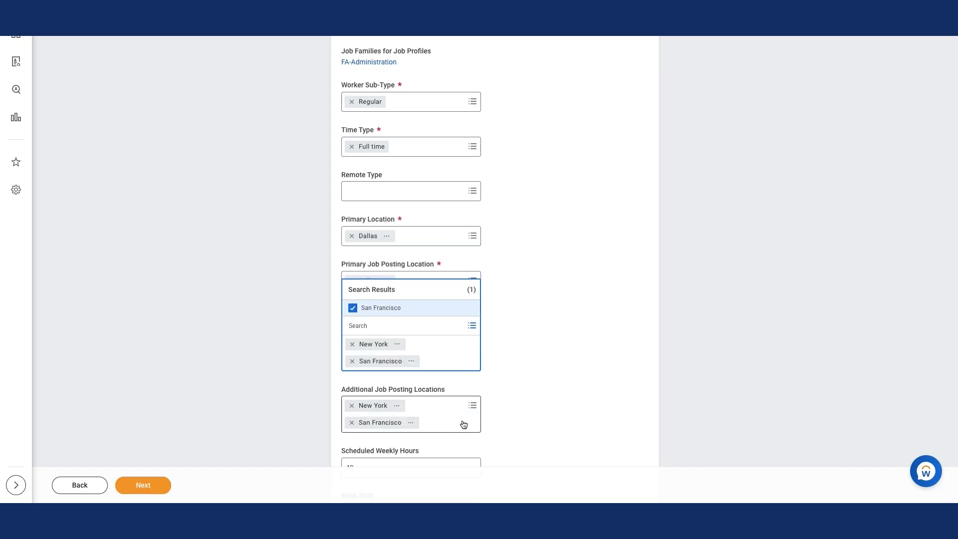
scroll(450, 417, "down", 1)
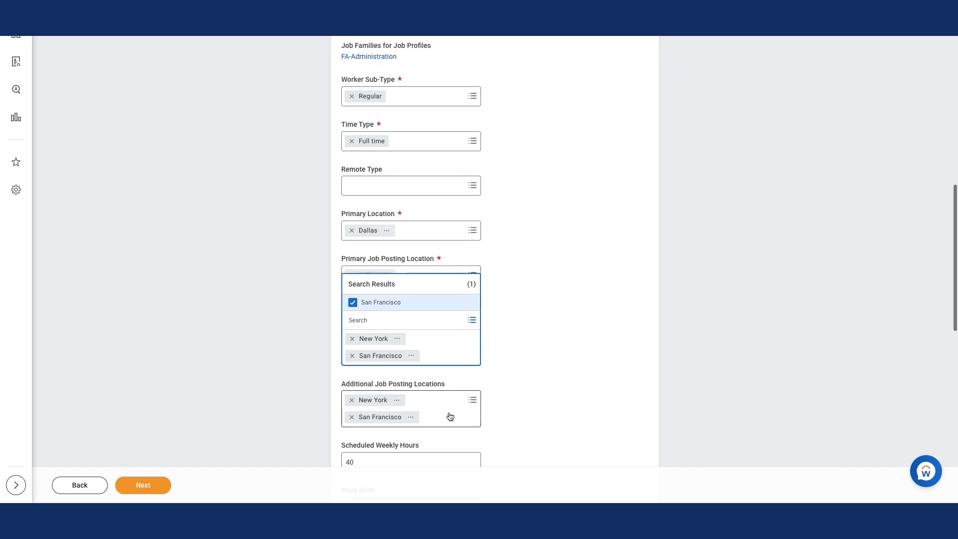
scroll(637, 314, "up", 10)
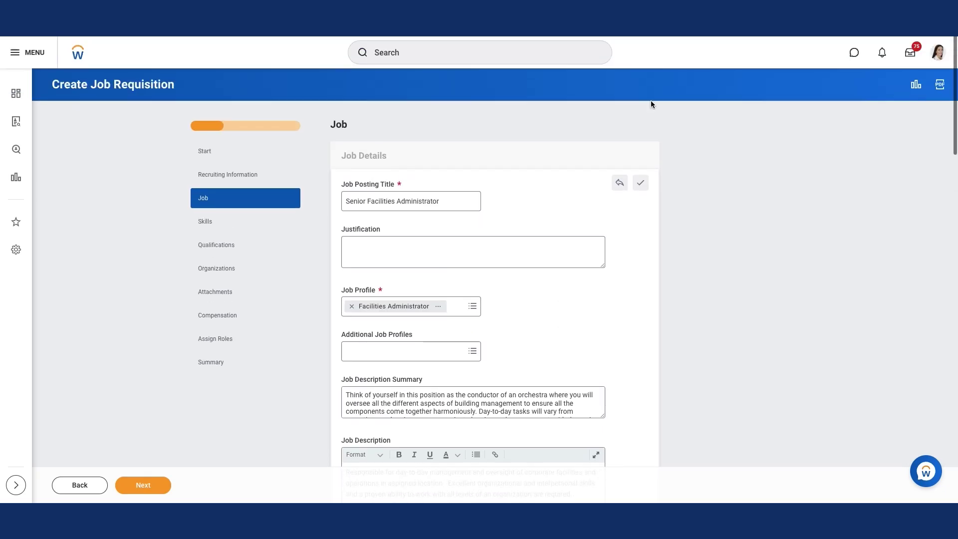
left_click(641, 182)
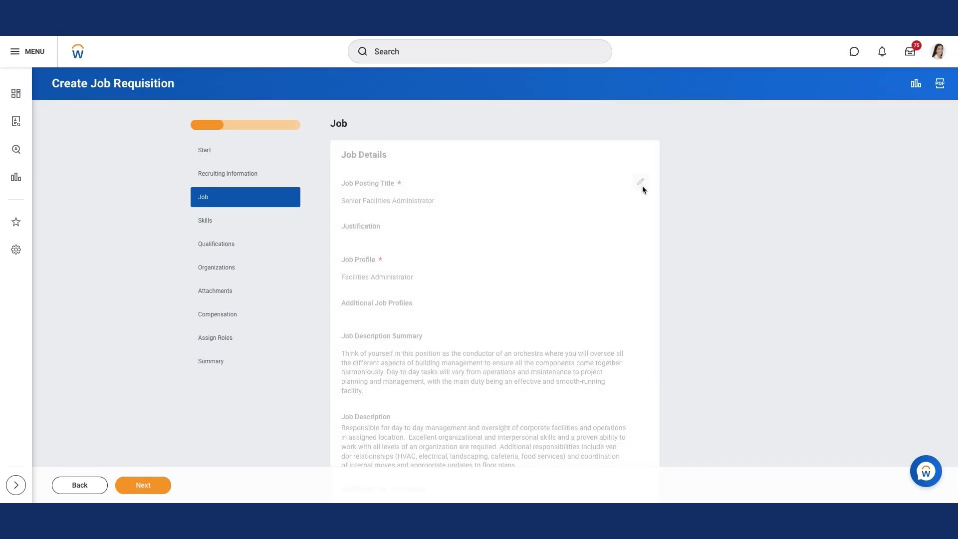
scroll(304, 339, "down", 15)
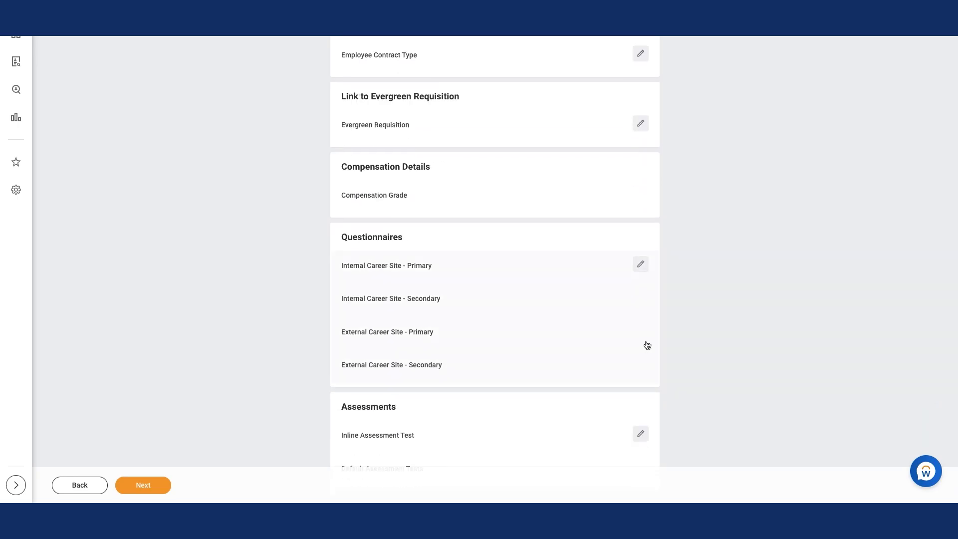
left_click(640, 264)
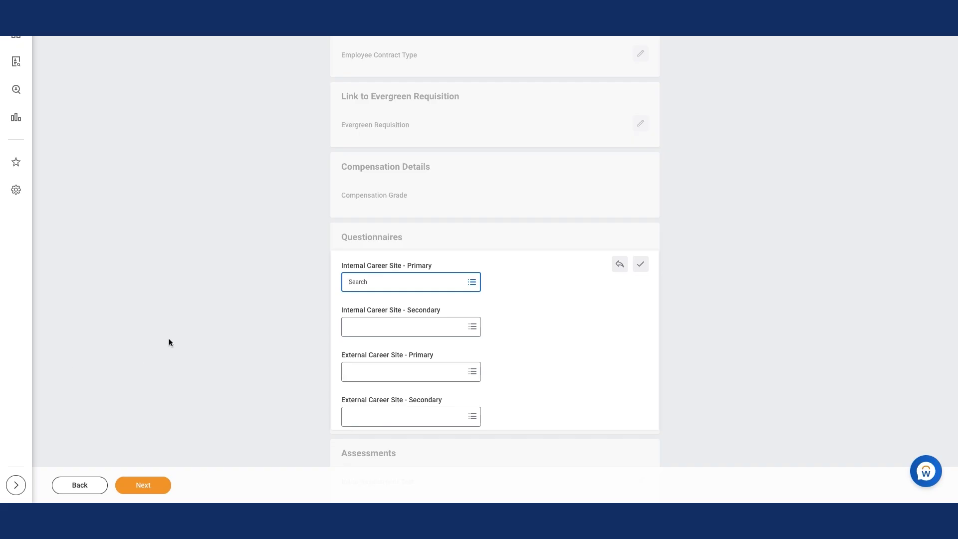
- Set Internal - Eligibility and External - Eligibility as the primary career-site questionnaires
left_click(359, 281)
left_click(355, 244)
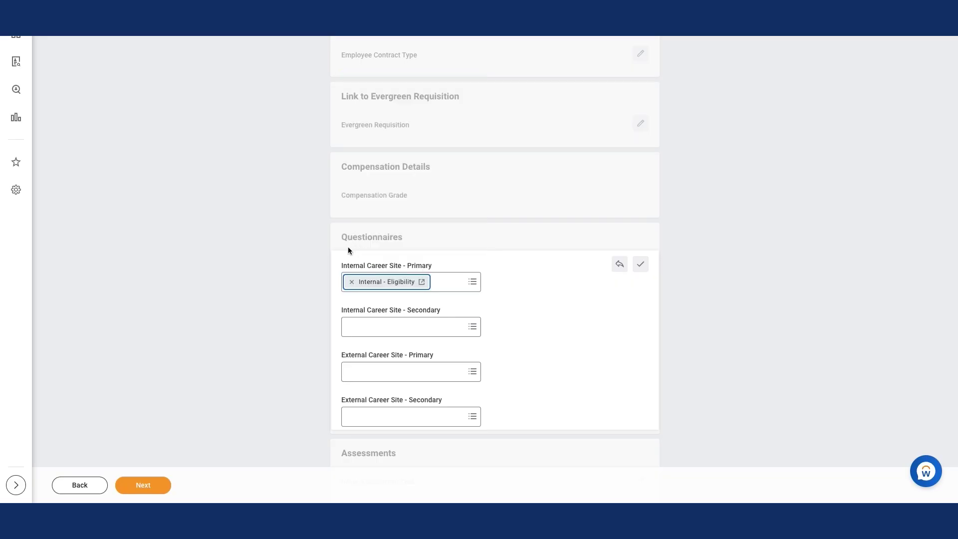
left_click(357, 376)
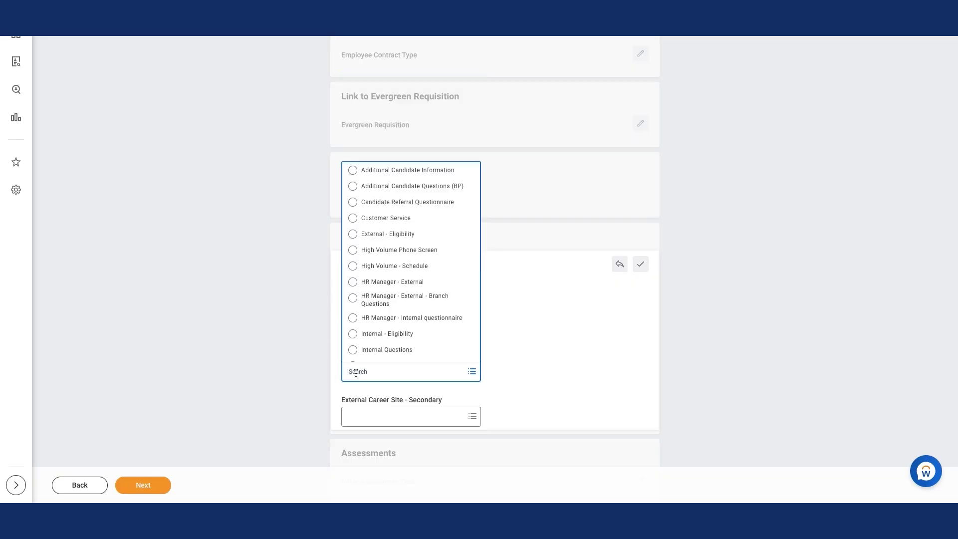
left_click(354, 235)
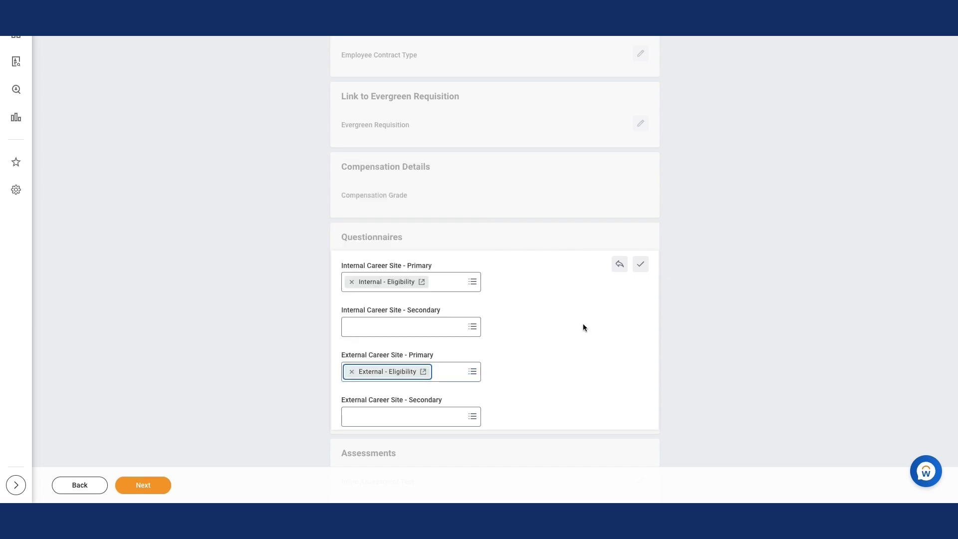
left_click(640, 263)
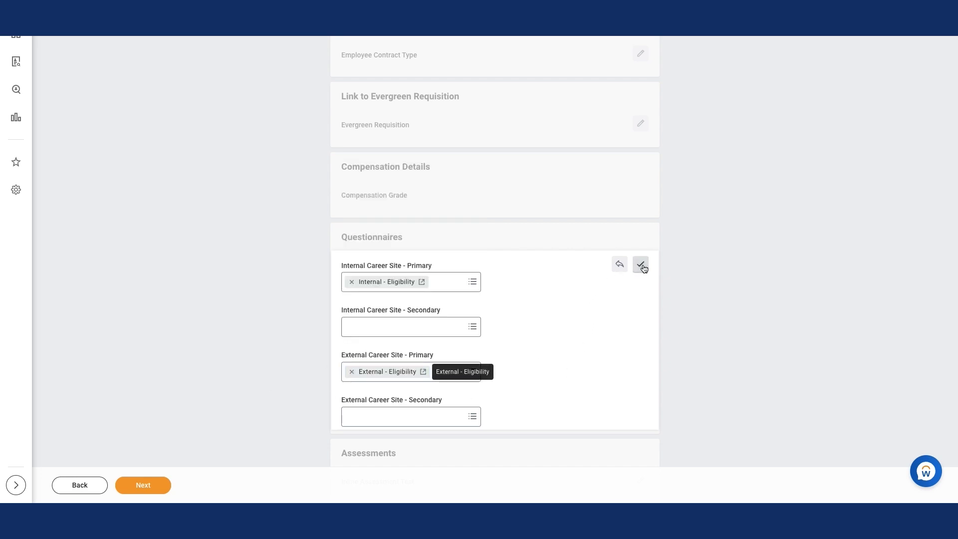
- Add Personality as the default assessment test and save the assessments
scroll(495, 351, "down", 2)
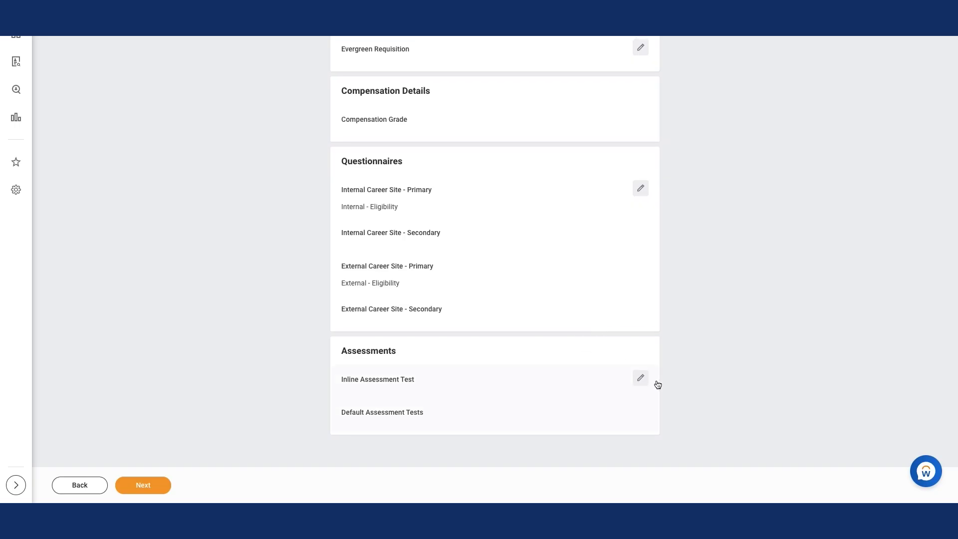
left_click(641, 379)
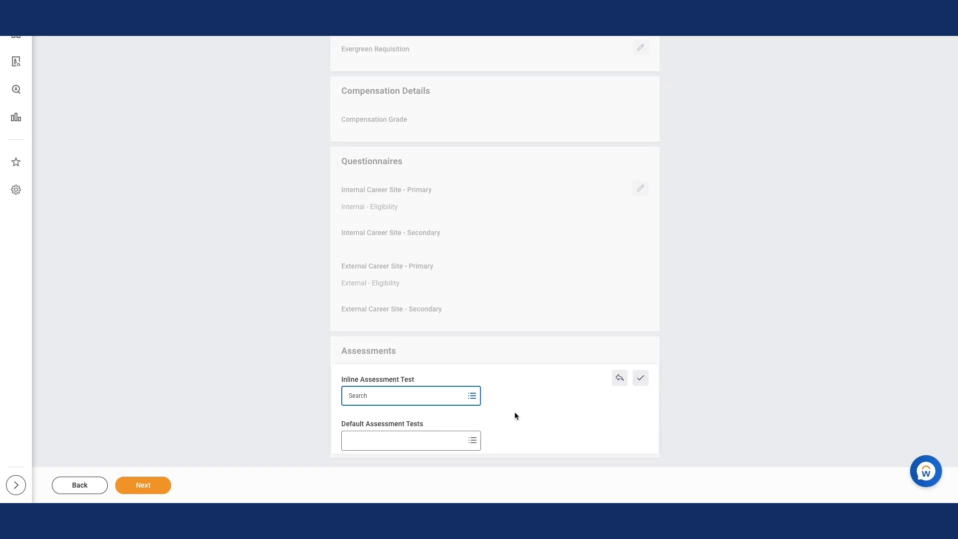
left_click(365, 438)
type("person")
key("Return")
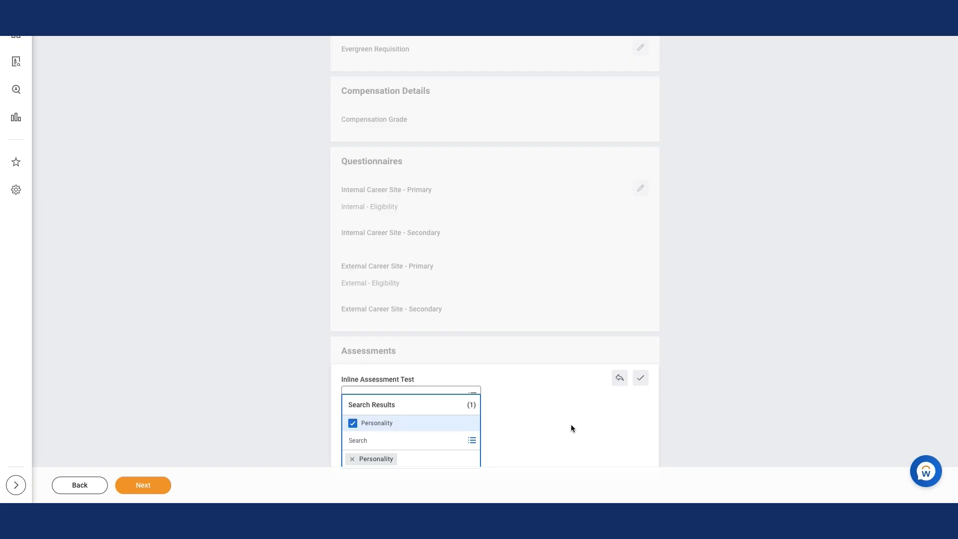
left_click(571, 428)
left_click(640, 377)
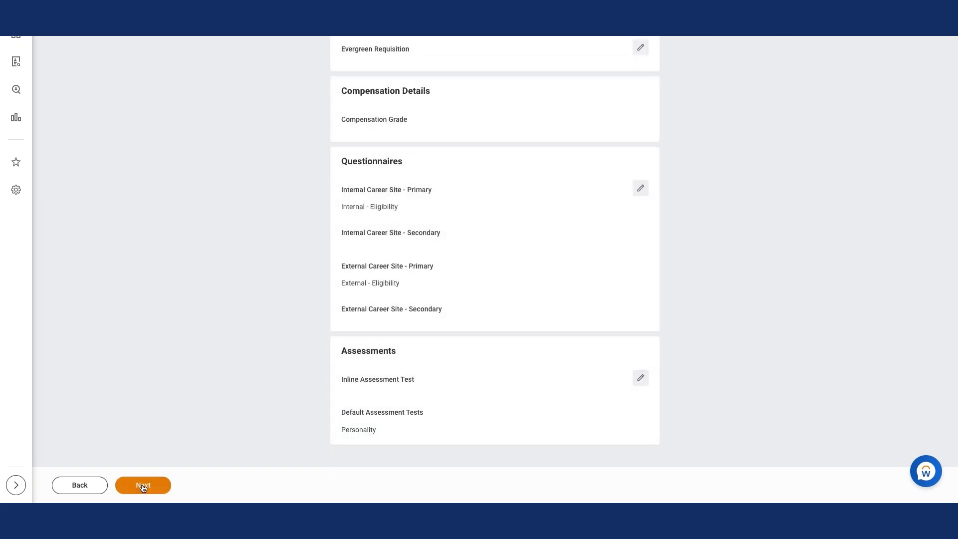
- Advance past the Skills step to the Qualifications step
left_click(143, 486)
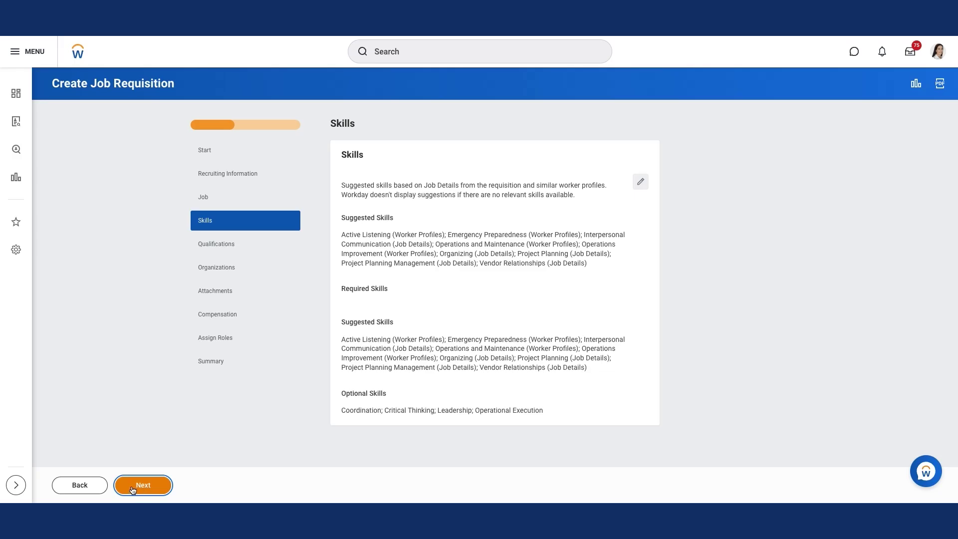
left_click(152, 486)
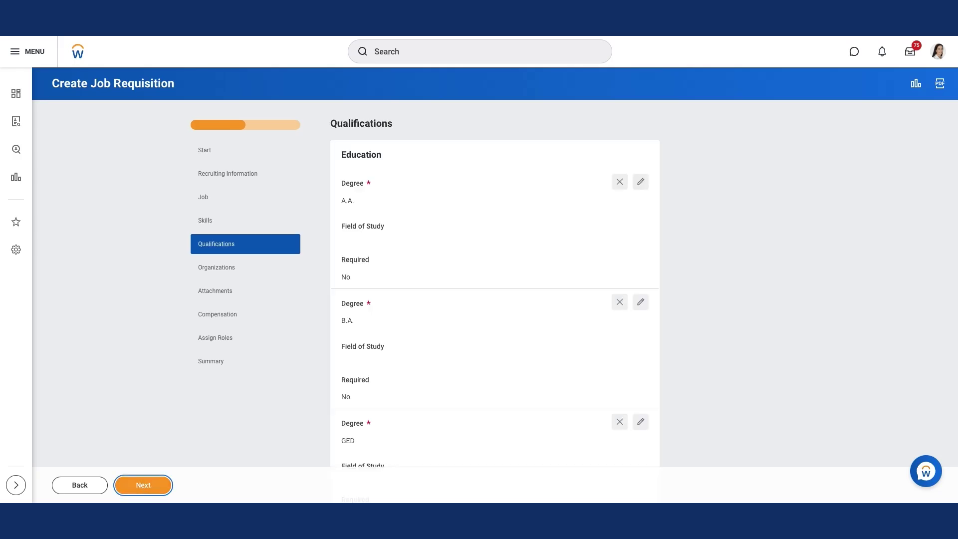
scroll(563, 355, "down", 7)
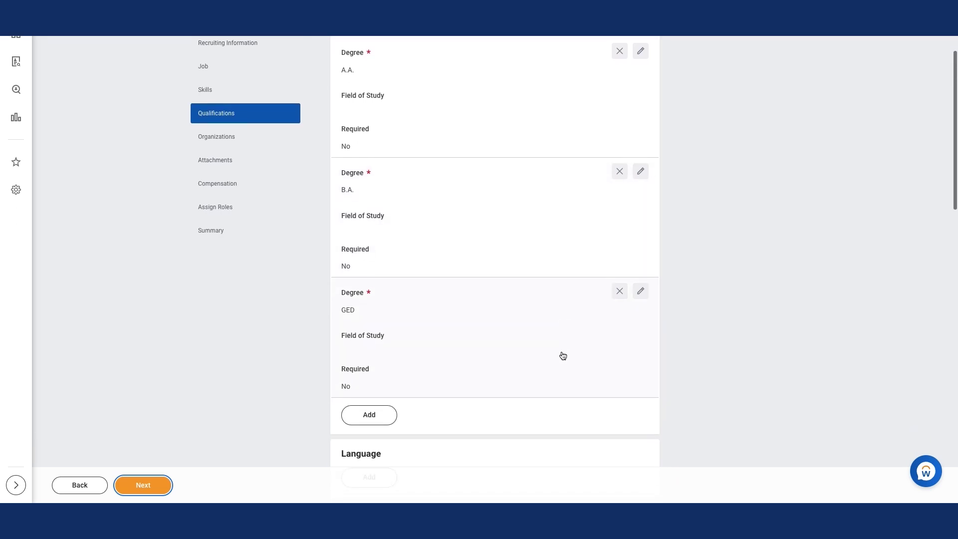
scroll(563, 355, "down", 2)
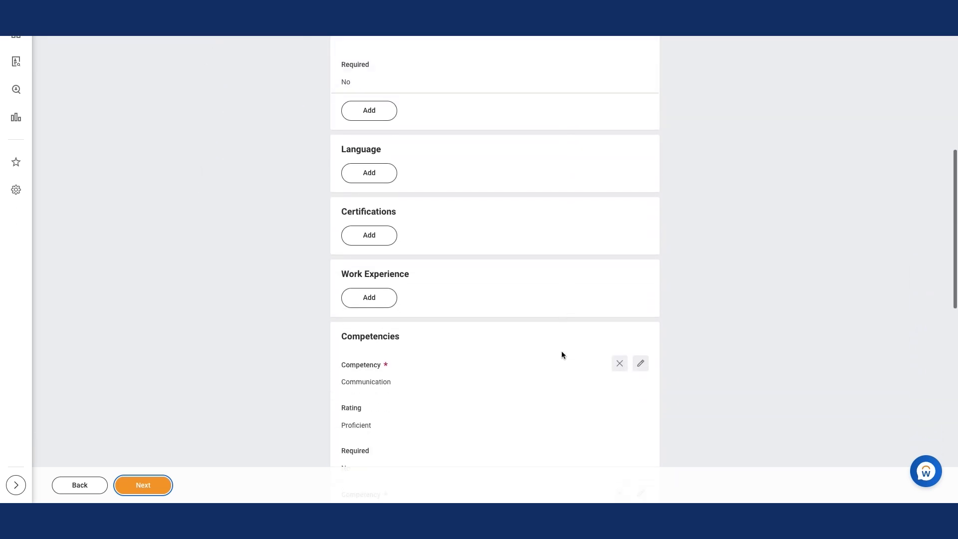
- Add a Project Management work experience requirement at 5 + Years and save it
left_click(379, 304)
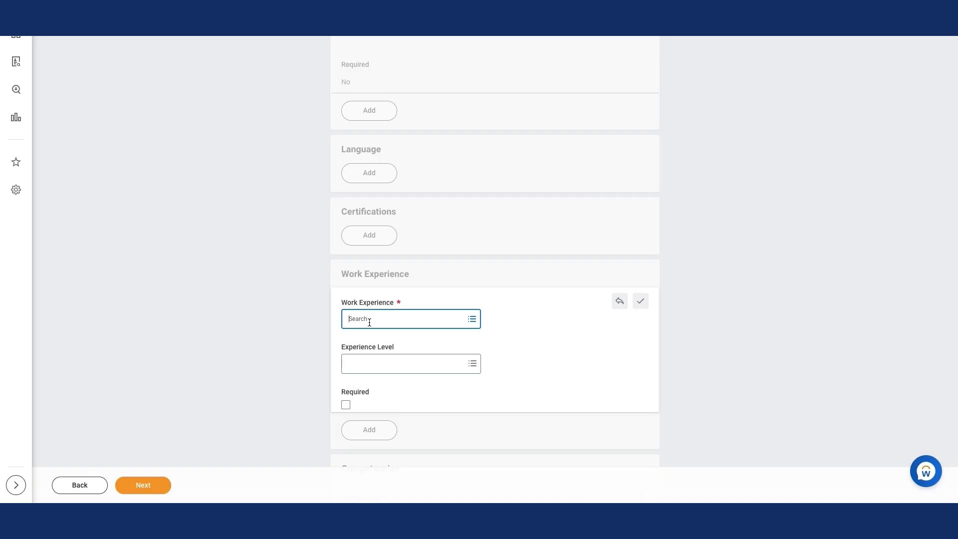
left_click(369, 323)
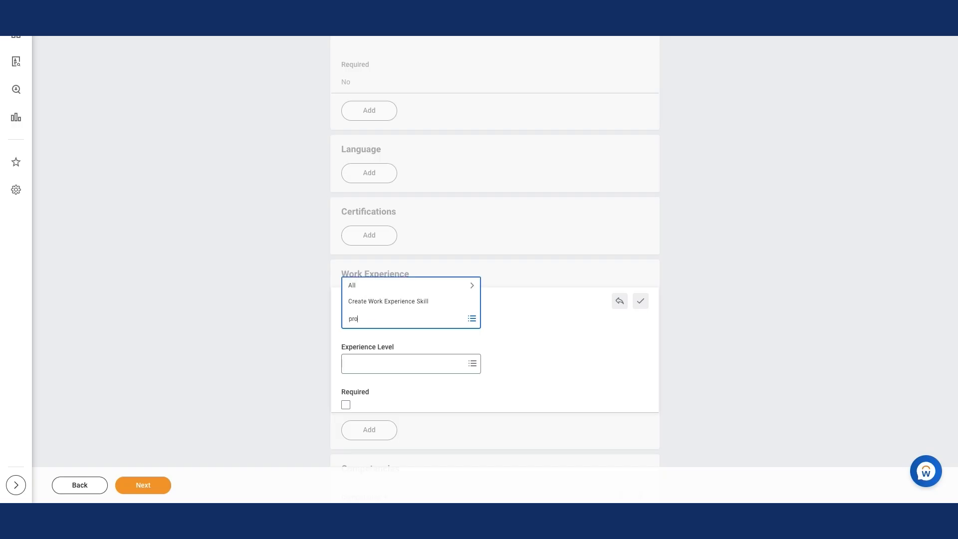
key("Return")
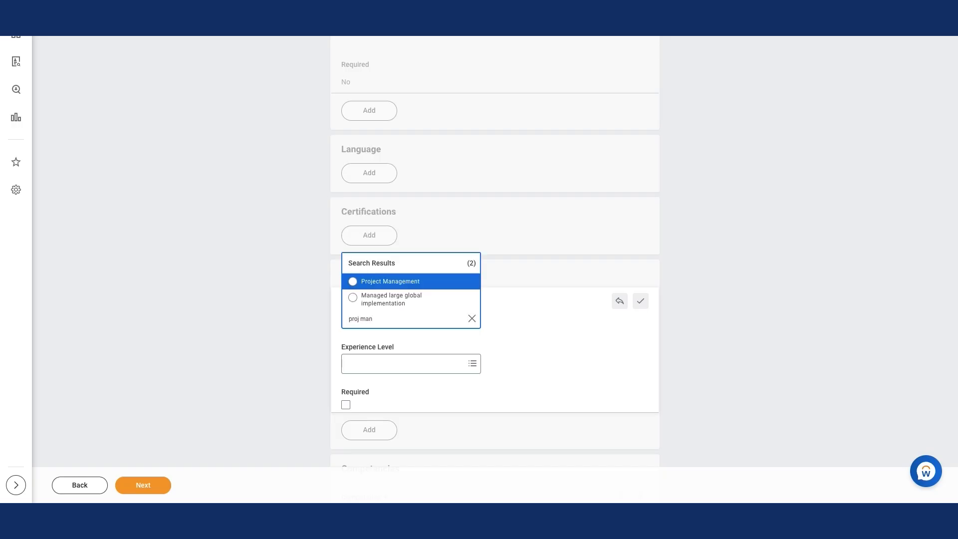
left_click(353, 279)
left_click(362, 360)
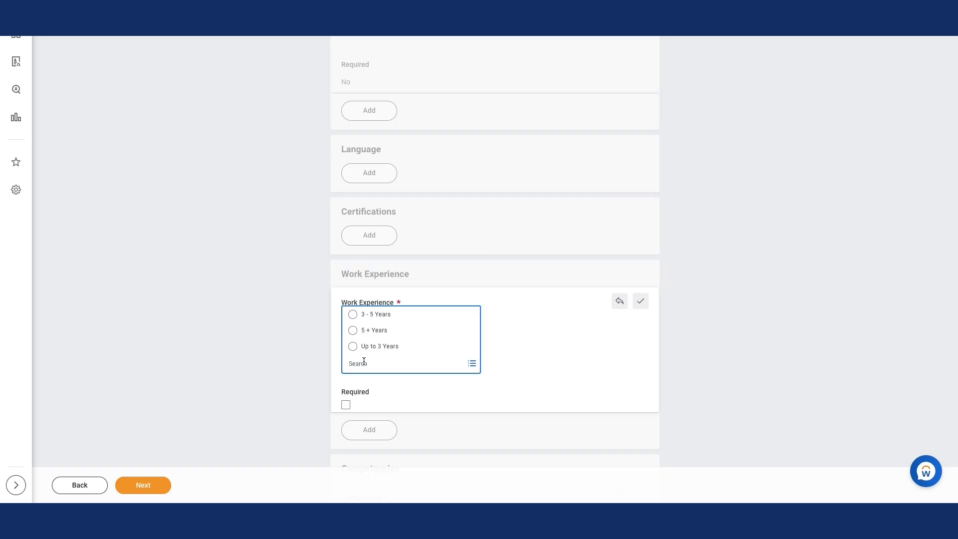
left_click(353, 330)
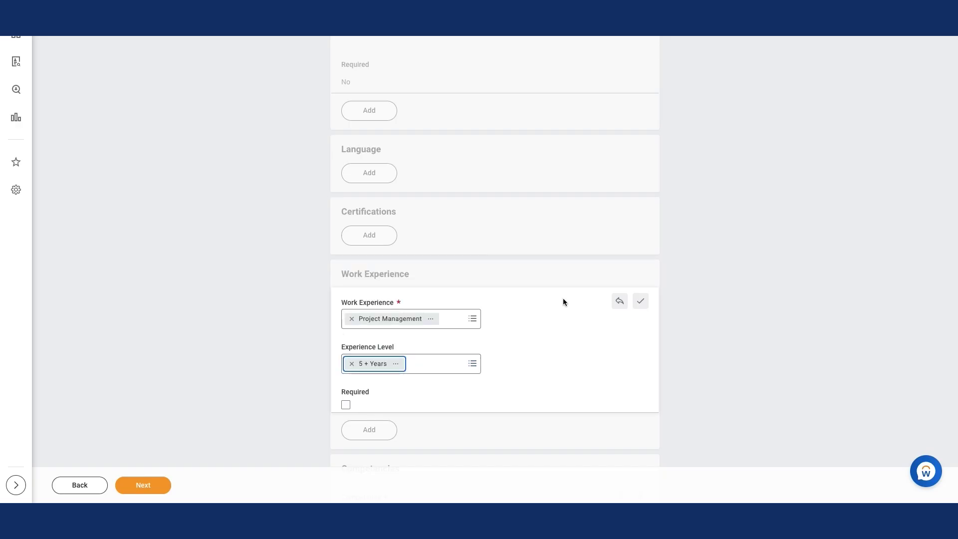
left_click(642, 303)
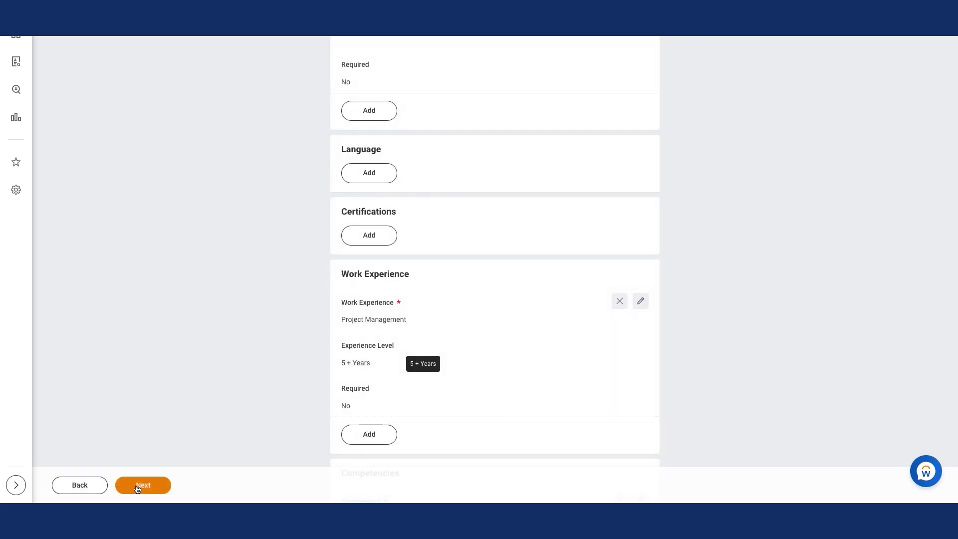
left_click(138, 486)
left_click(136, 489)
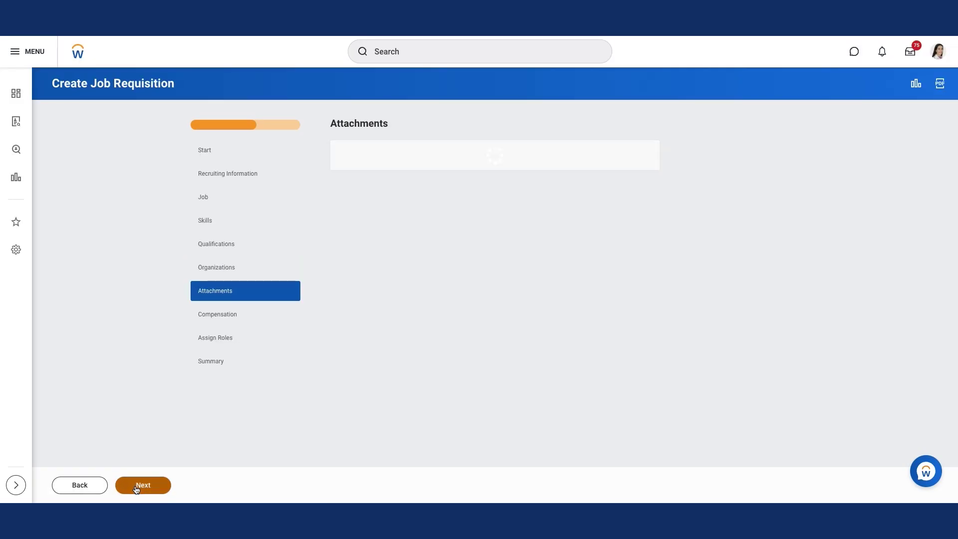
- Enter an Hourly pay amount of 18.50 USD on the Compensation step
left_click(137, 489)
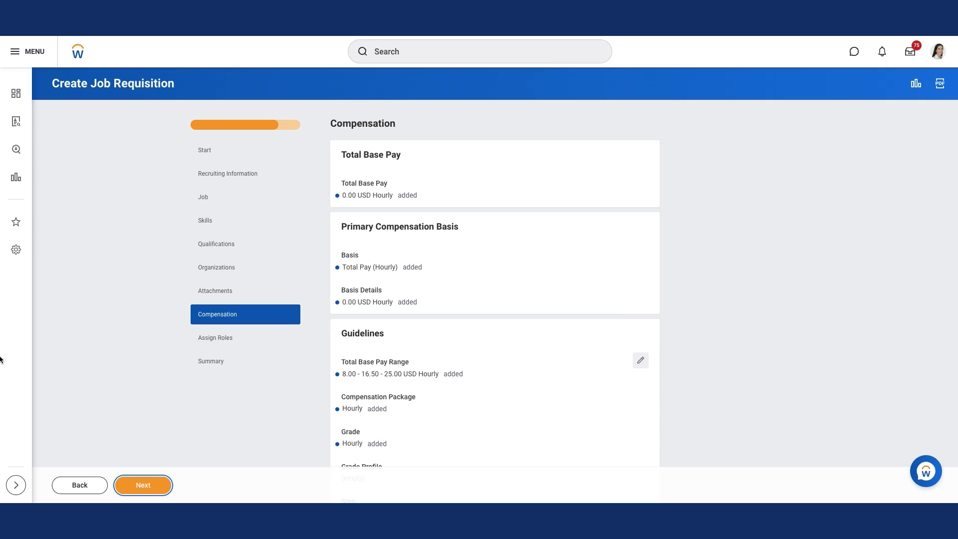
scroll(563, 390, "down", 8)
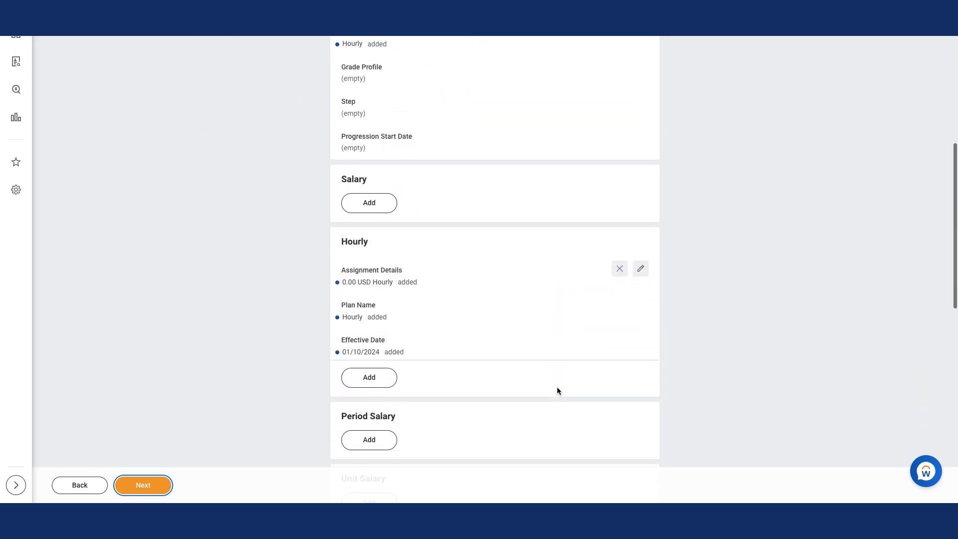
left_click(641, 269)
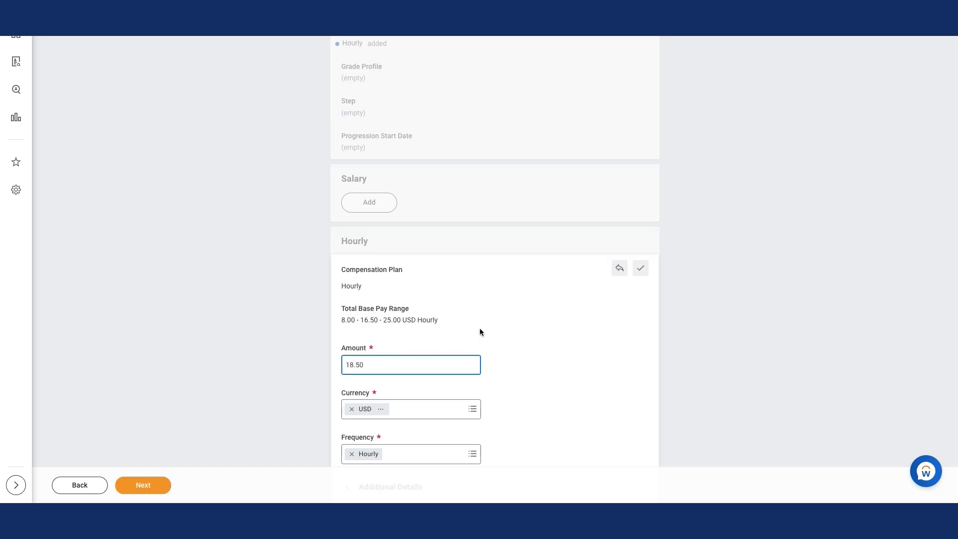
left_click(640, 269)
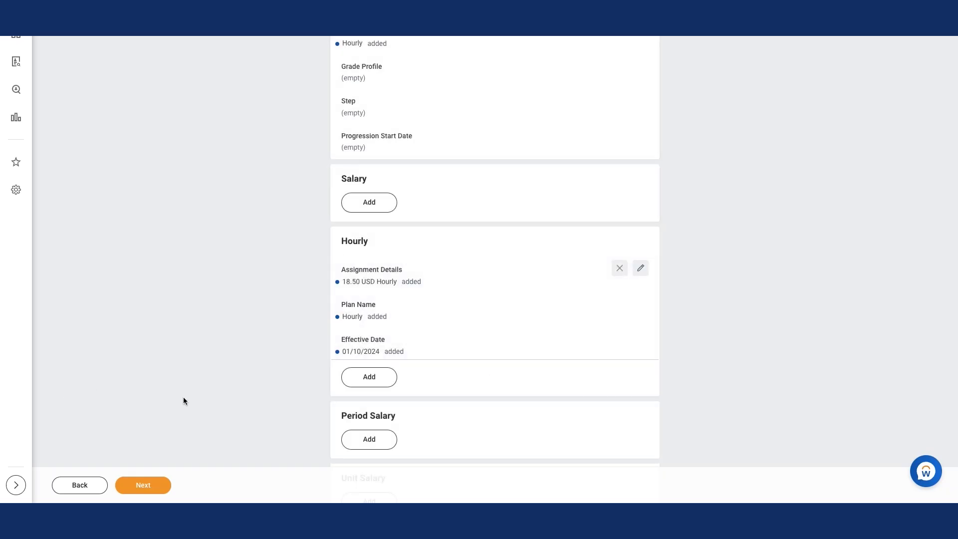
left_click(147, 488)
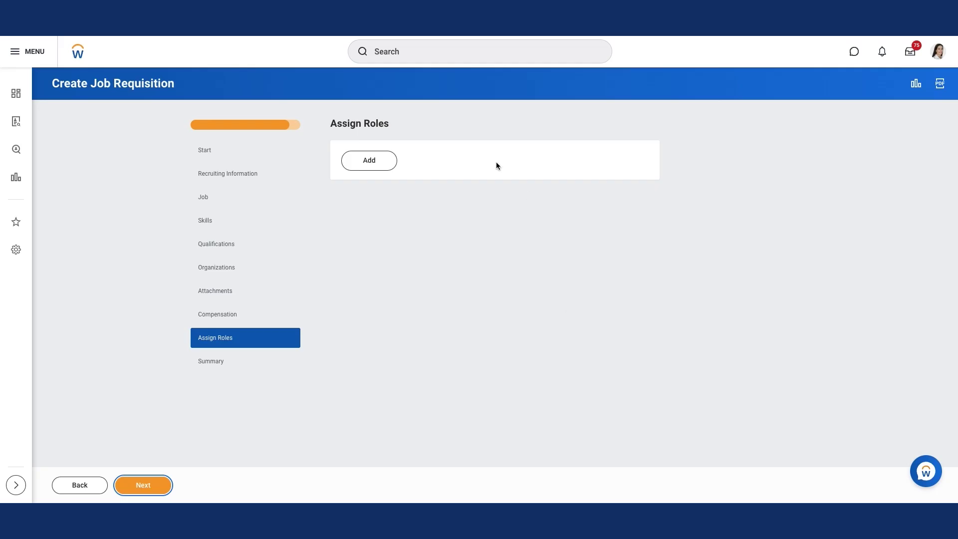
- Assign the Primary Recruiter role to the senior recruiter
left_click(368, 160)
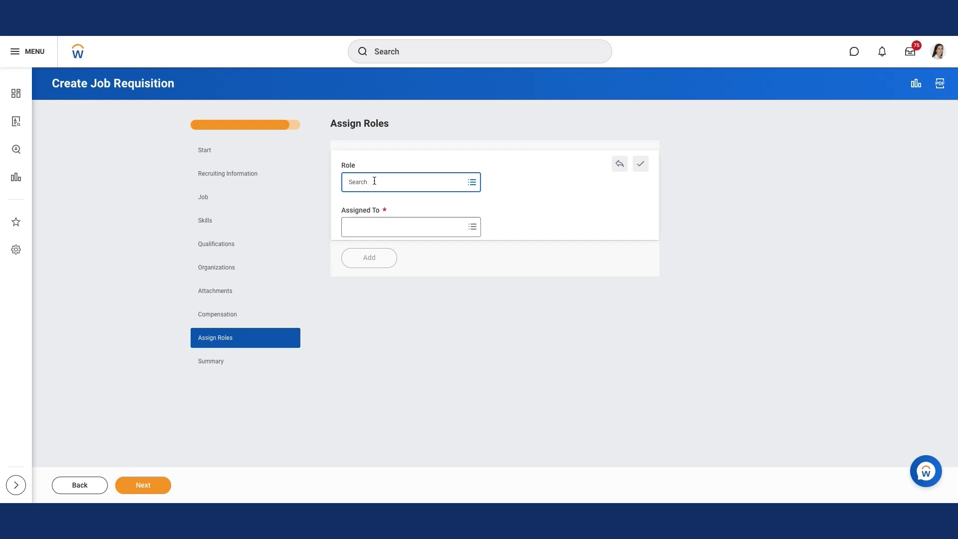
key("Return")
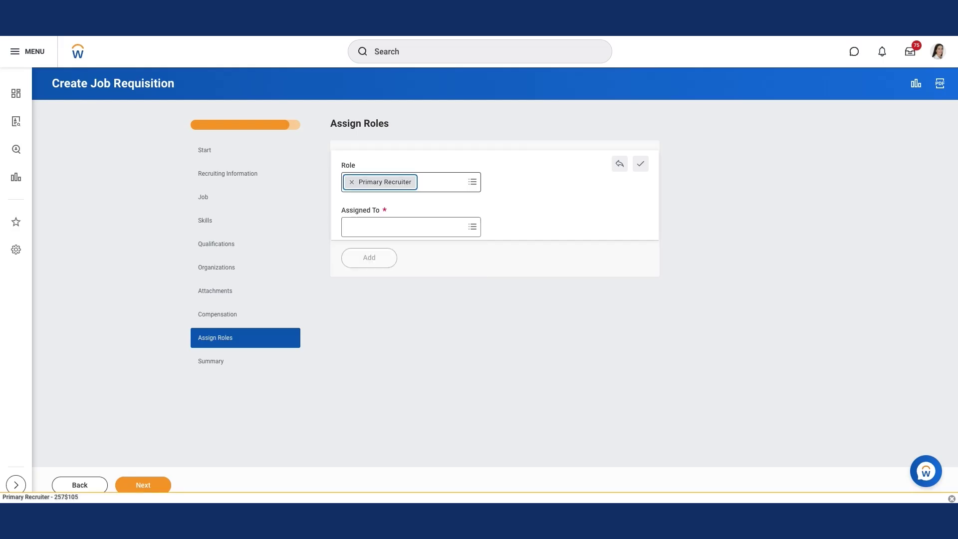
left_click(367, 225)
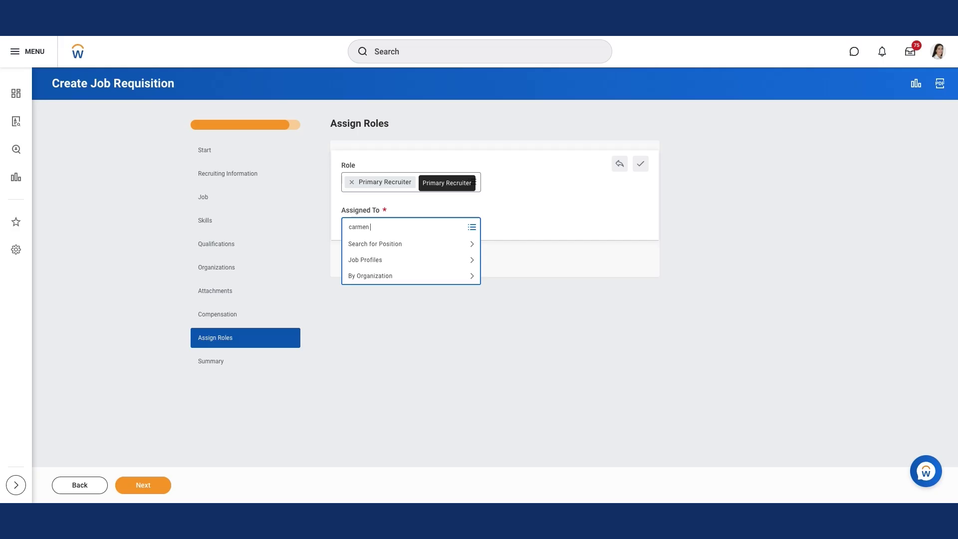
key("Return")
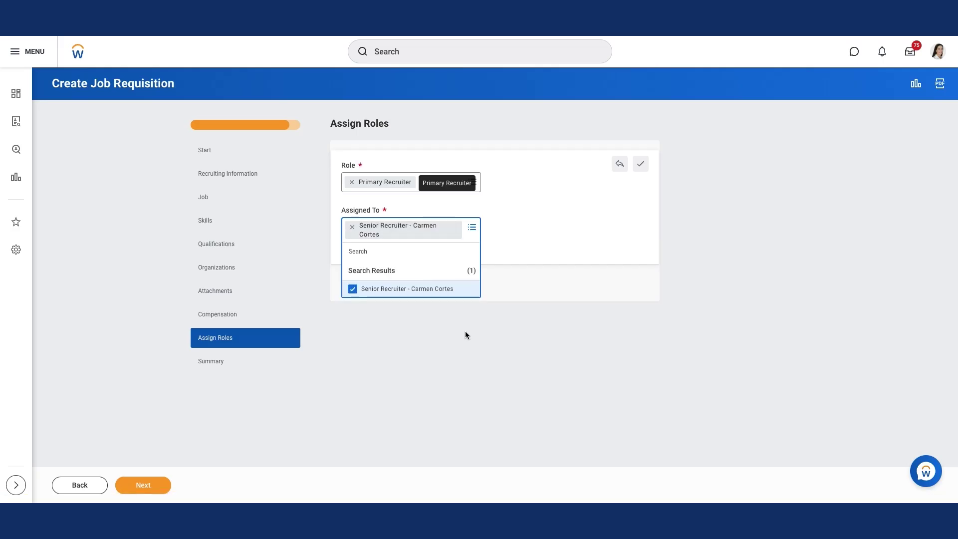
left_click(438, 302)
left_click(156, 494)
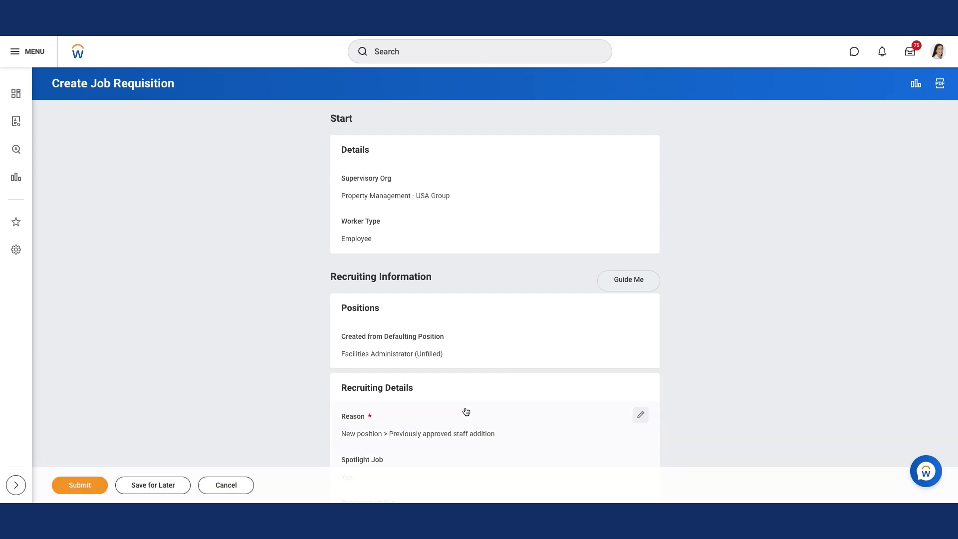
- Review the Summary page and submit the Senior Facilities Administrator requisition
scroll(466, 411, "down", 9)
scroll(466, 411, "down", 20)
scroll(406, 410, "down", 10)
left_click(80, 485)
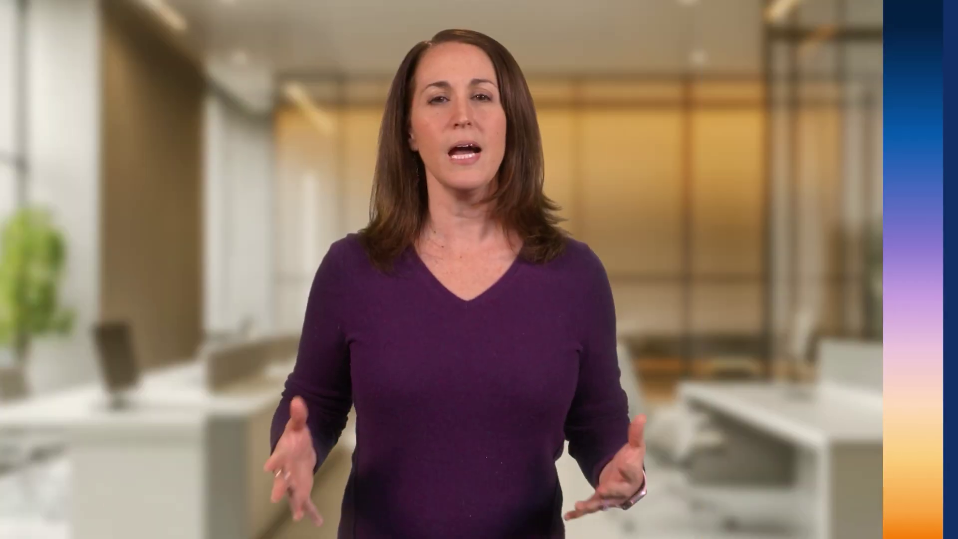